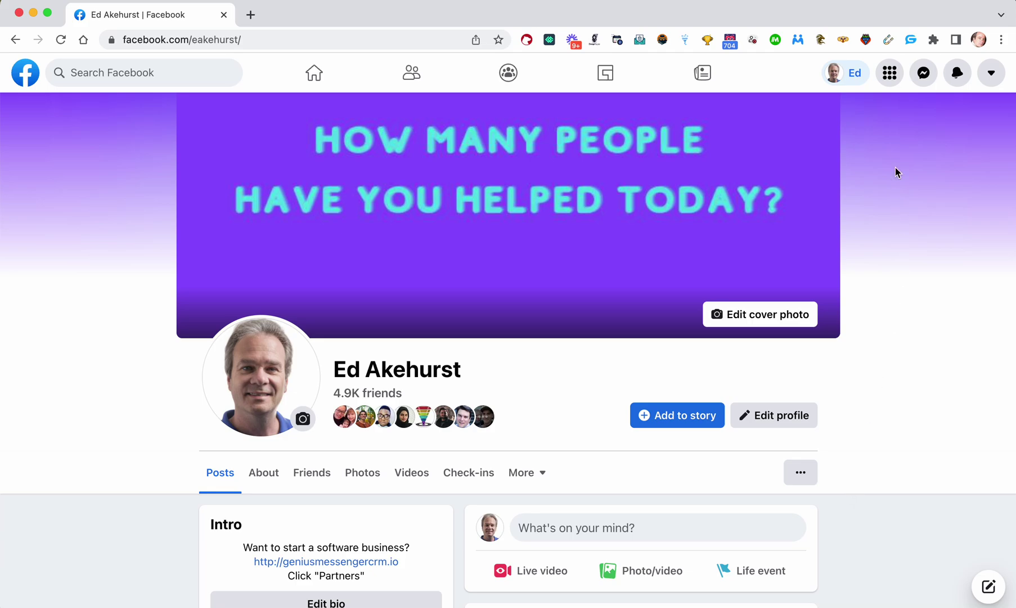
# Open the full Genius Messenger CRM dashboard in its own tab from the extension panel.
pyautogui.click(912, 40)
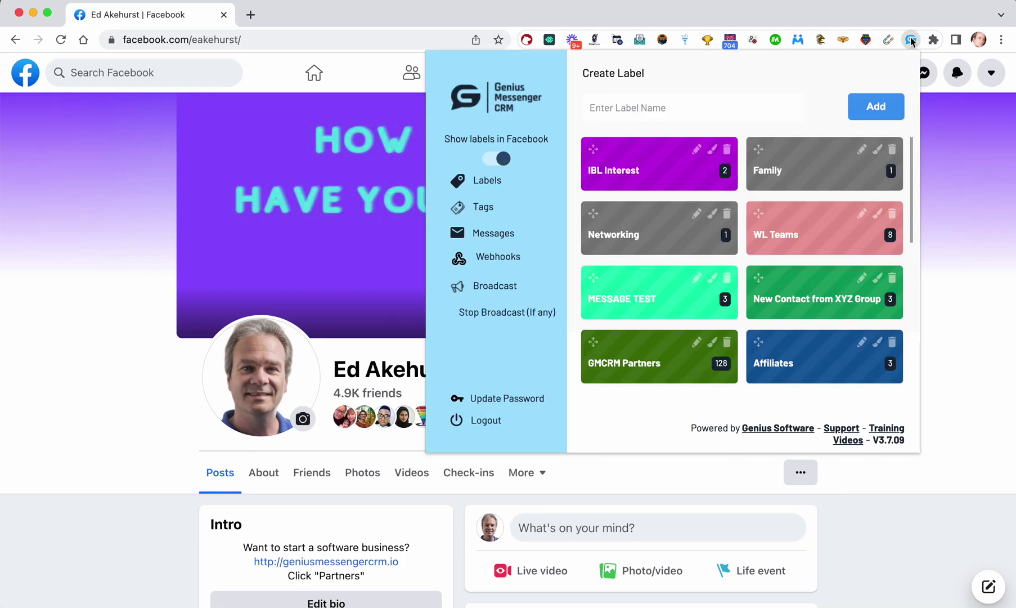
pyautogui.click(506, 236)
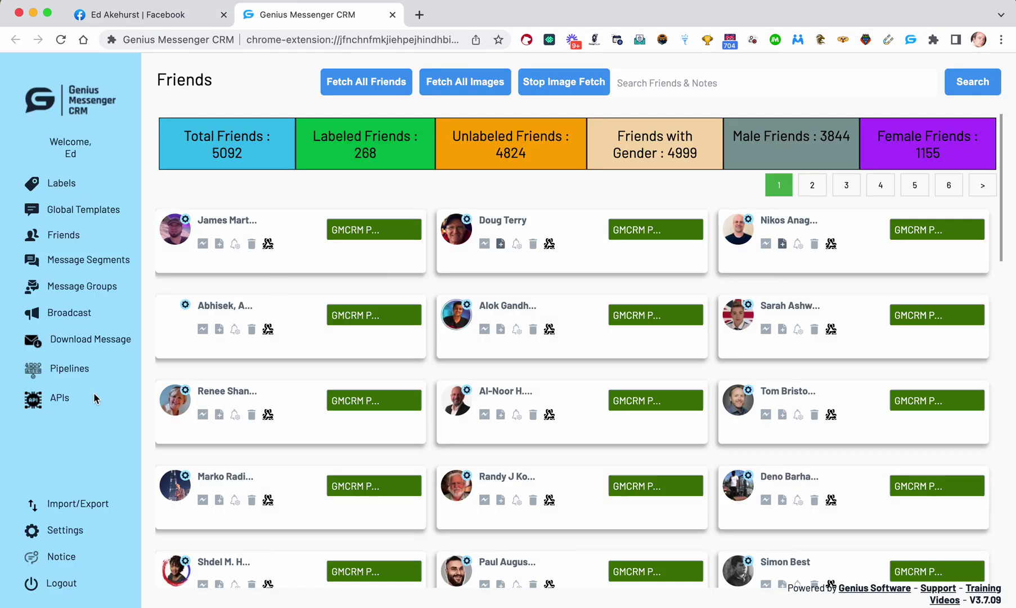
# From the Import/Export page, export unlabeled friends and open the downloaded frnd-unlabeled .xlsx file.
pyautogui.click(80, 506)
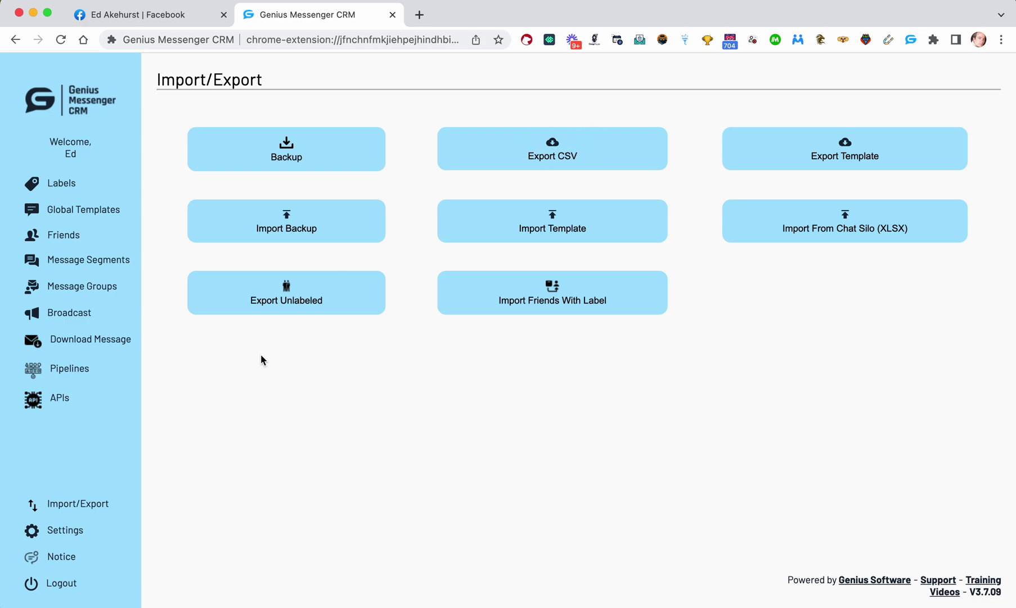
pyautogui.click(291, 300)
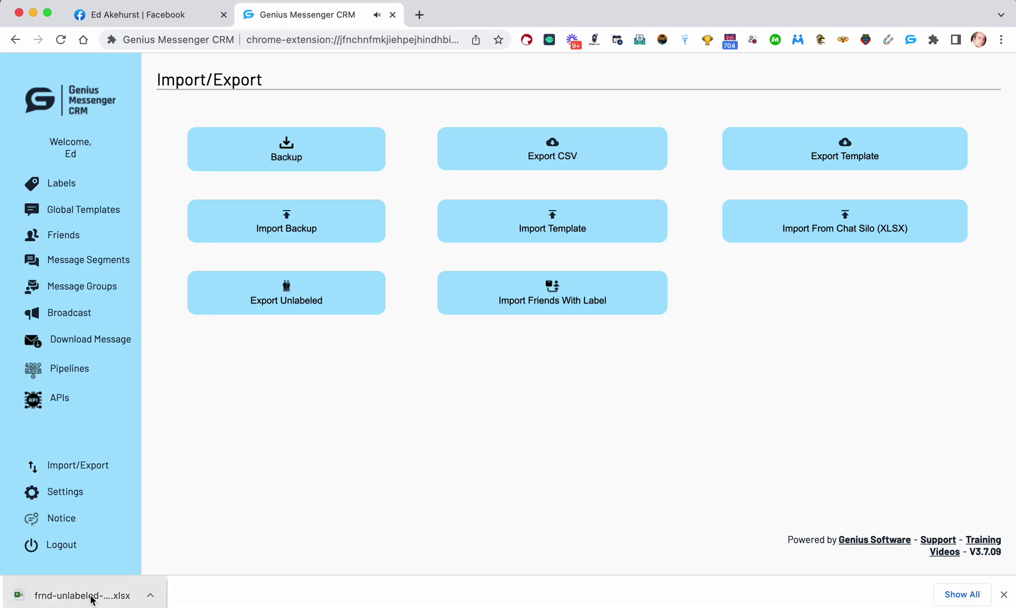
pyautogui.click(92, 597)
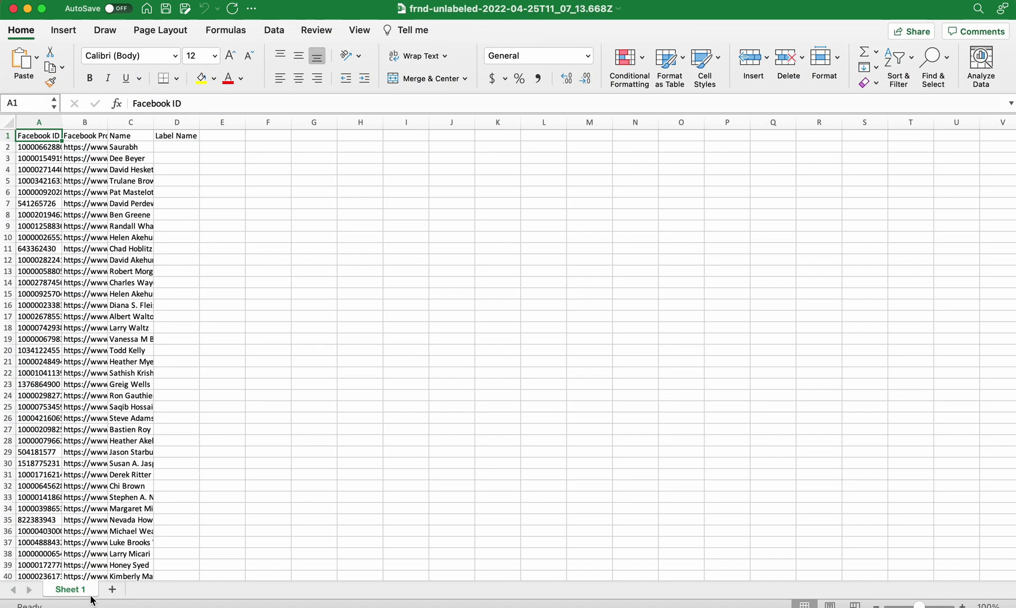
# Widen column A so the full Facebook IDs are visible.
pyautogui.moveTo(62, 124); pyautogui.dragTo(478, 124)
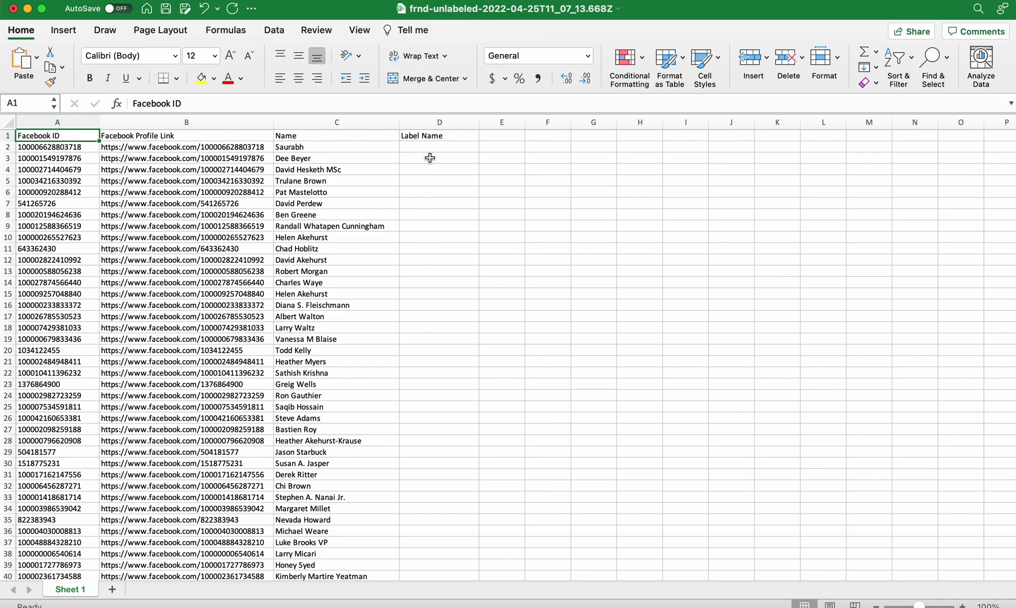
# Enter 'Customers' as the label in cell D3 and copy it.
pyautogui.click(430, 158)
pyautogui.write('Custo')
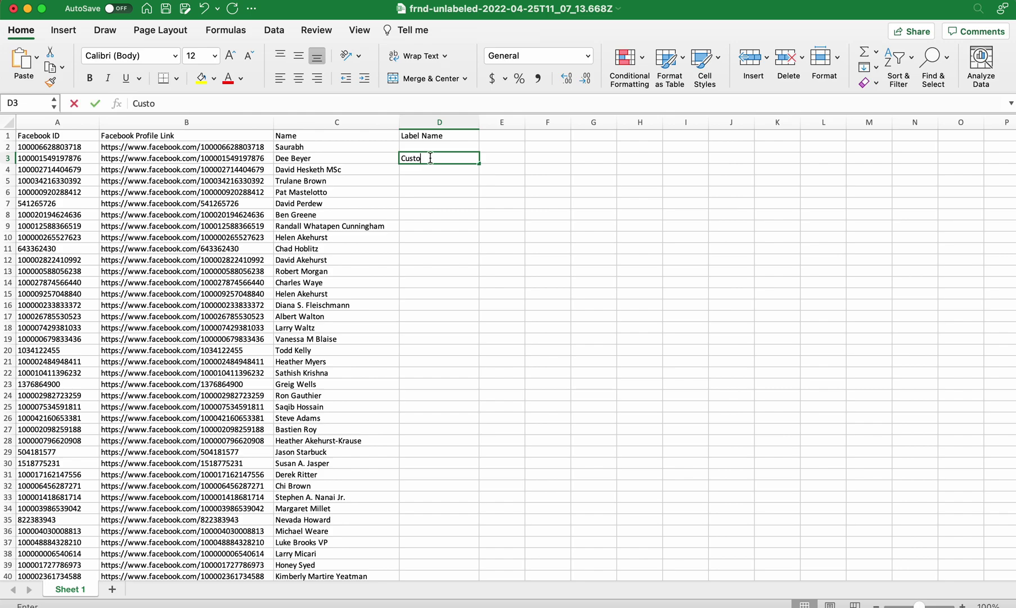
pyautogui.write('mer')
pyautogui.press('Down')
pyautogui.press('Down')
pyautogui.press('Down')
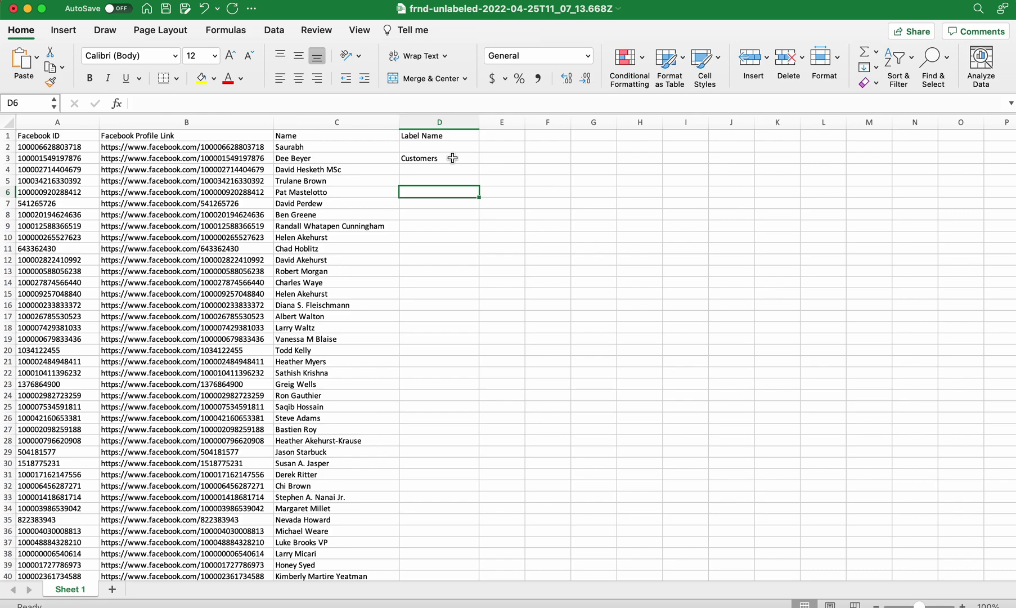
pyautogui.click(452, 167)
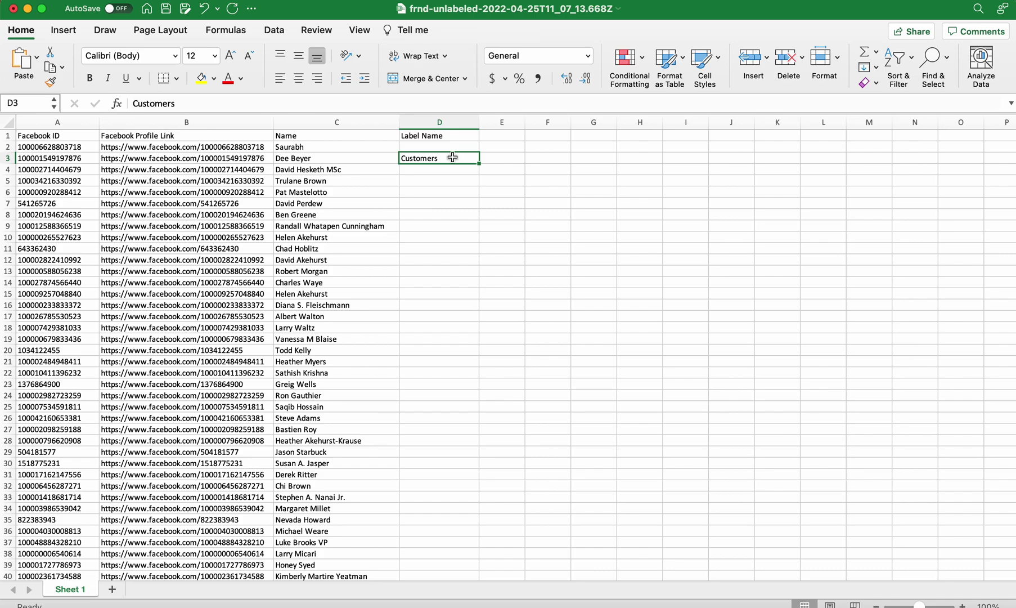
pyautogui.press('cmd+c')
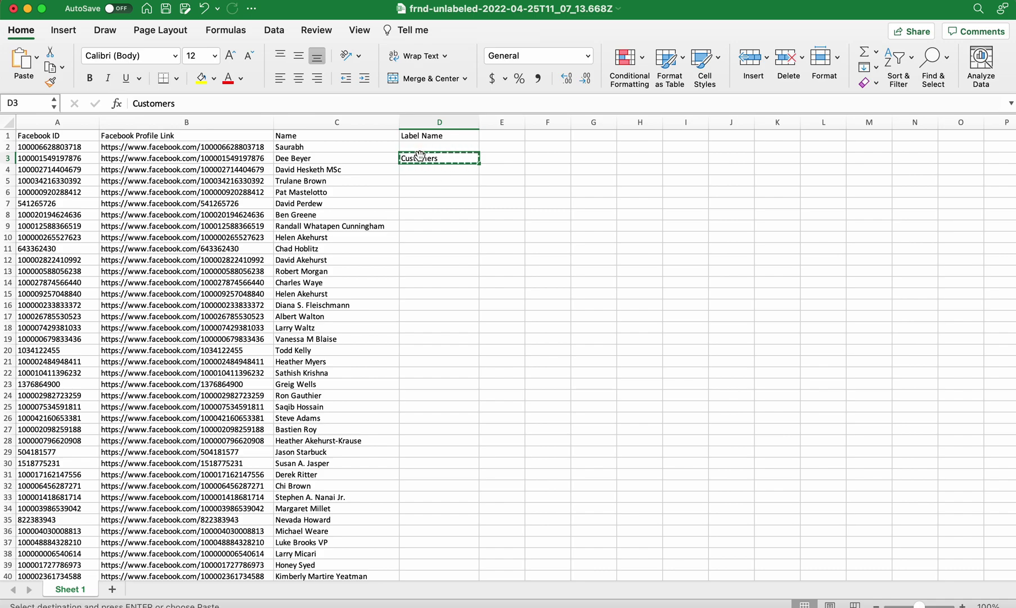
# Paste 'Customers' into D5, D7, D10, D12, D13, D19, D25, D31, D33, D34 and D36.
pyautogui.click(425, 182)
pyautogui.press('cmd+v')
pyautogui.click(429, 205)
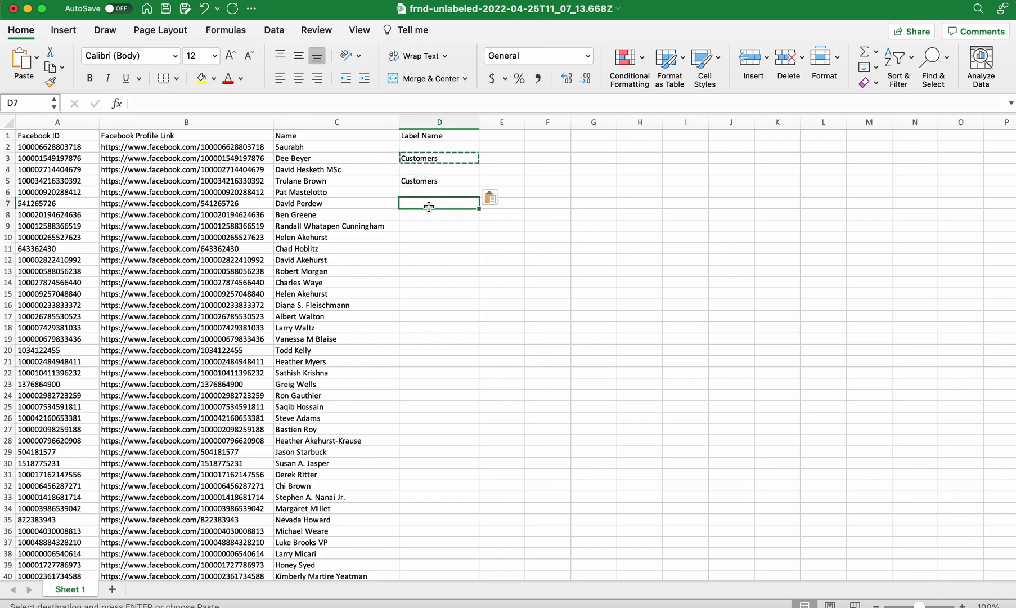
pyautogui.press('cmd+v')
pyautogui.click(431, 238)
pyautogui.press('cmd+v')
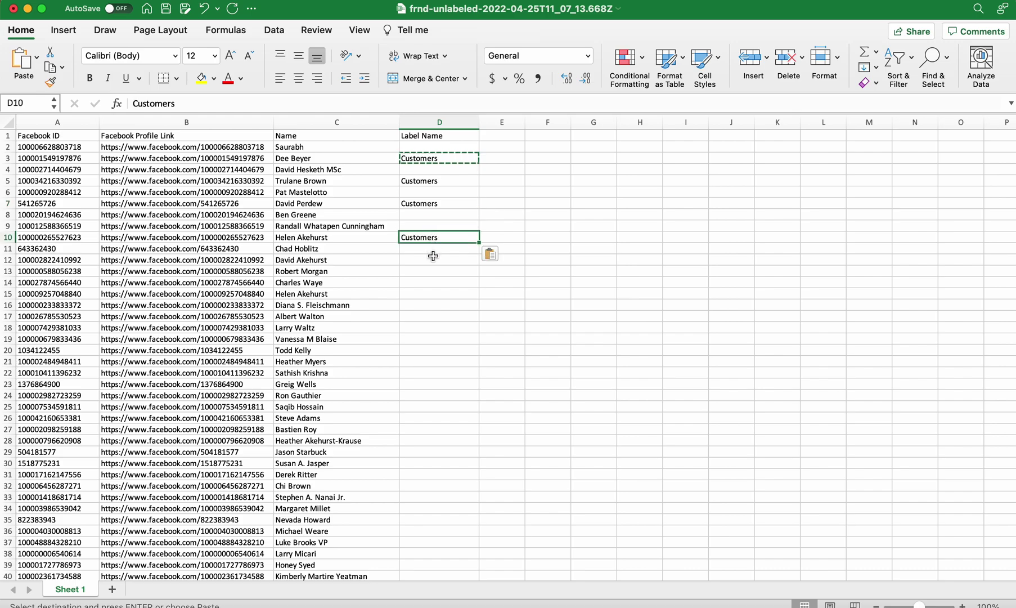
pyautogui.click(433, 260)
pyautogui.press('cmd+v')
pyautogui.click(433, 271)
pyautogui.press('cmd+v')
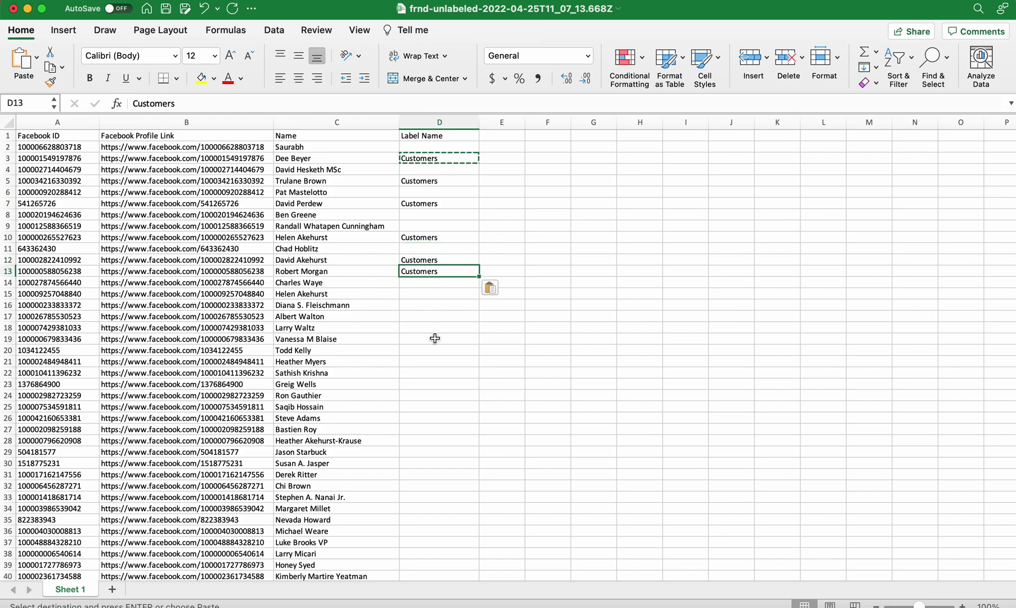
pyautogui.click(435, 339)
pyautogui.press('cmd+v')
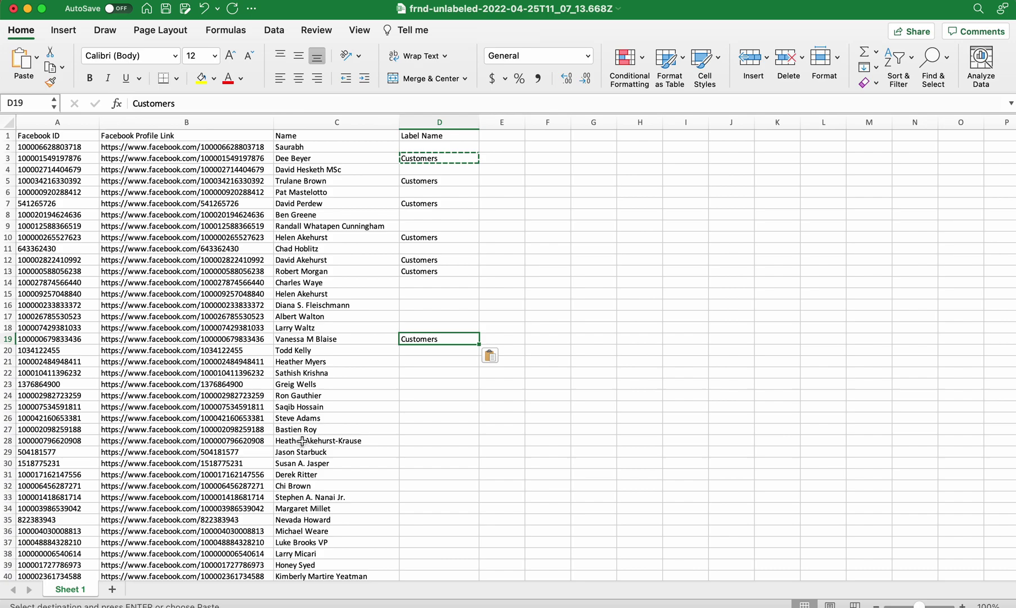
pyautogui.click(410, 405)
pyautogui.press('cmd+v')
pyautogui.click(424, 463)
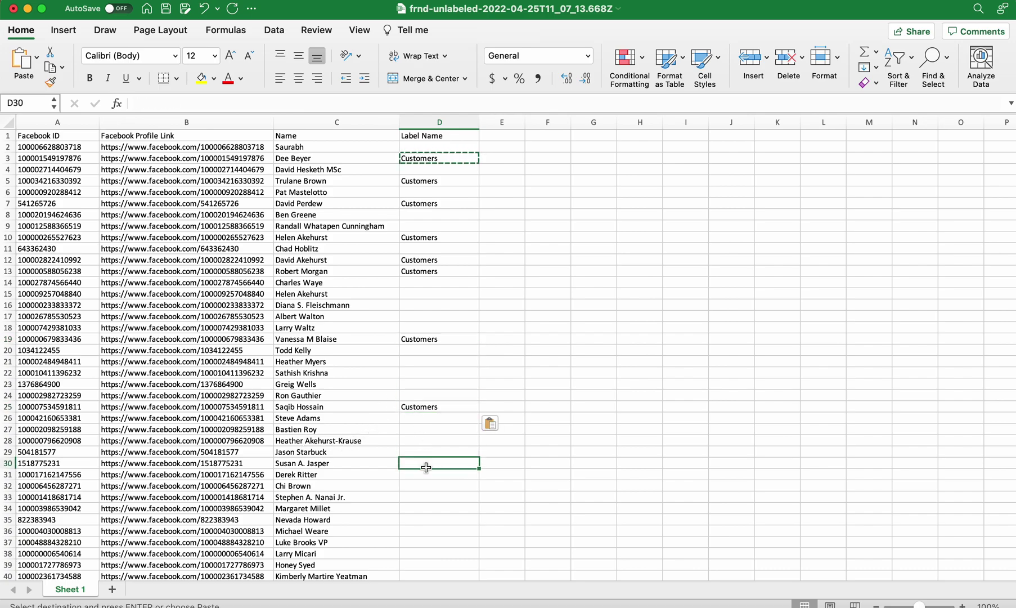
pyautogui.press('cmd+v')
pyautogui.click(428, 497)
pyautogui.press('cmd+v')
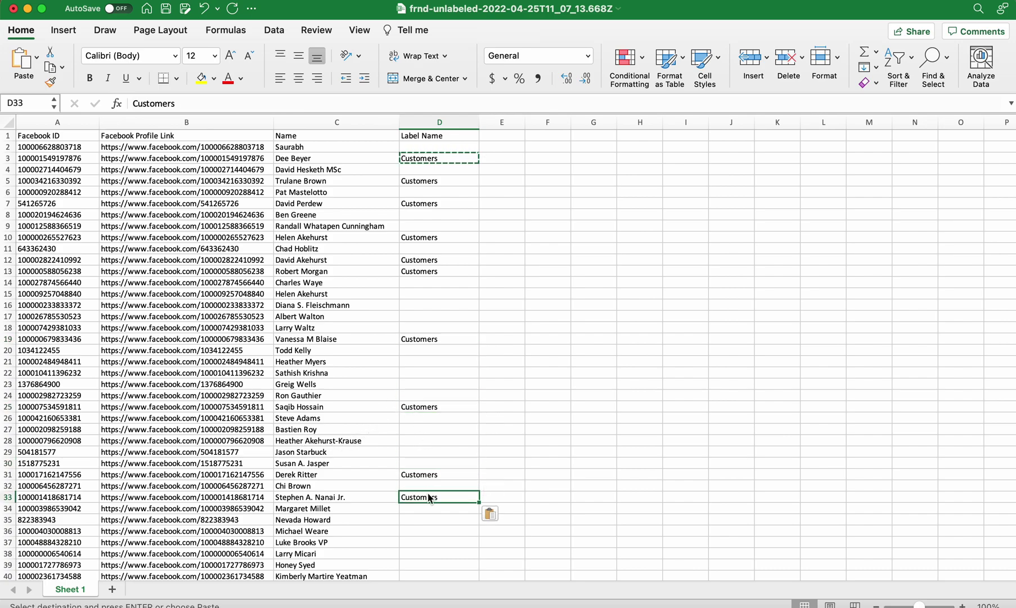
pyautogui.press('cmd+v')
pyautogui.click(429, 531)
pyautogui.press('cmd+v')
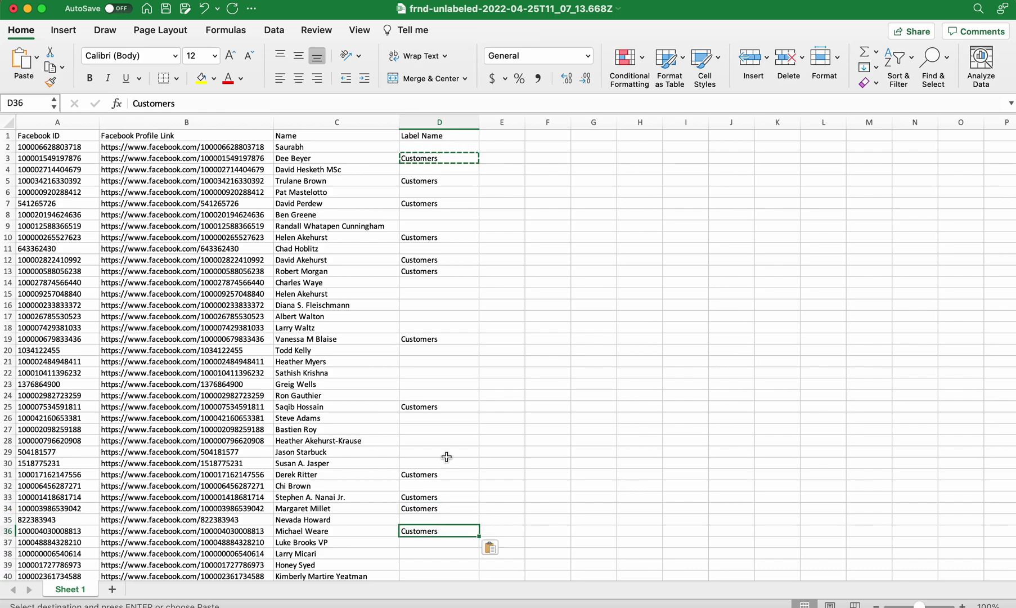
# Label D6 'Family' and D8 'Prospect', save the workbook, then switch back to Chrome.
pyautogui.click(429, 192)
pyautogui.write('Family')
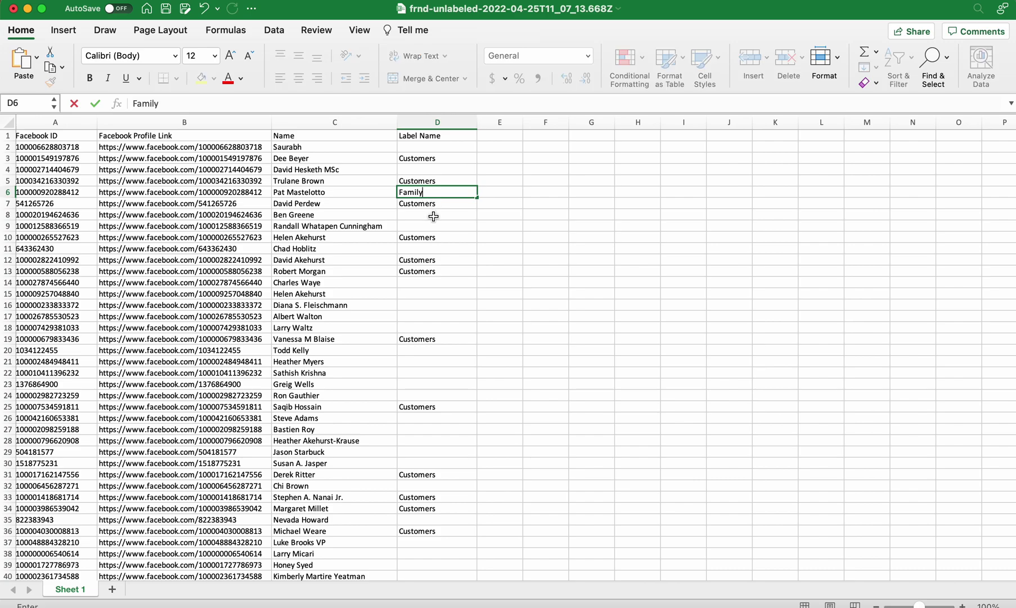
pyautogui.click(433, 216)
pyautogui.write('Pros')
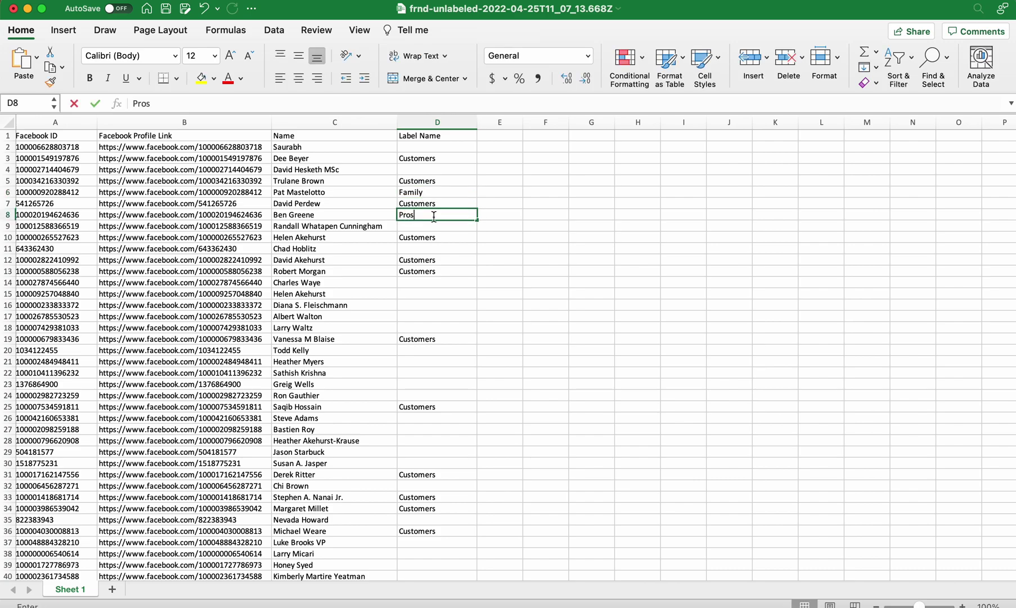
pyautogui.write('pect')
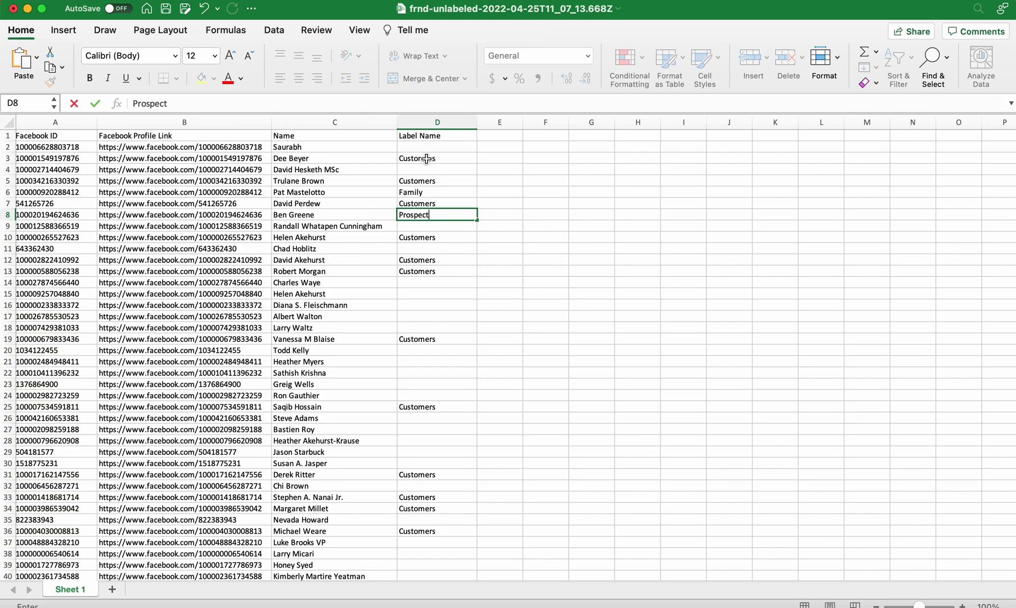
pyautogui.scroll(-3, 431, 288)
pyautogui.scroll(3, 431, 288)
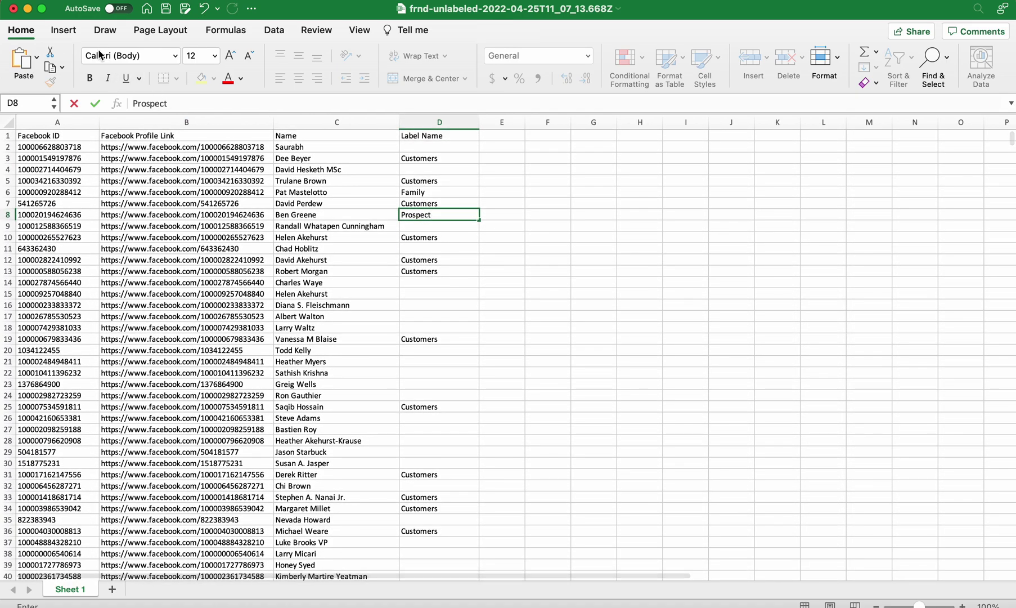
pyautogui.press('super+s')
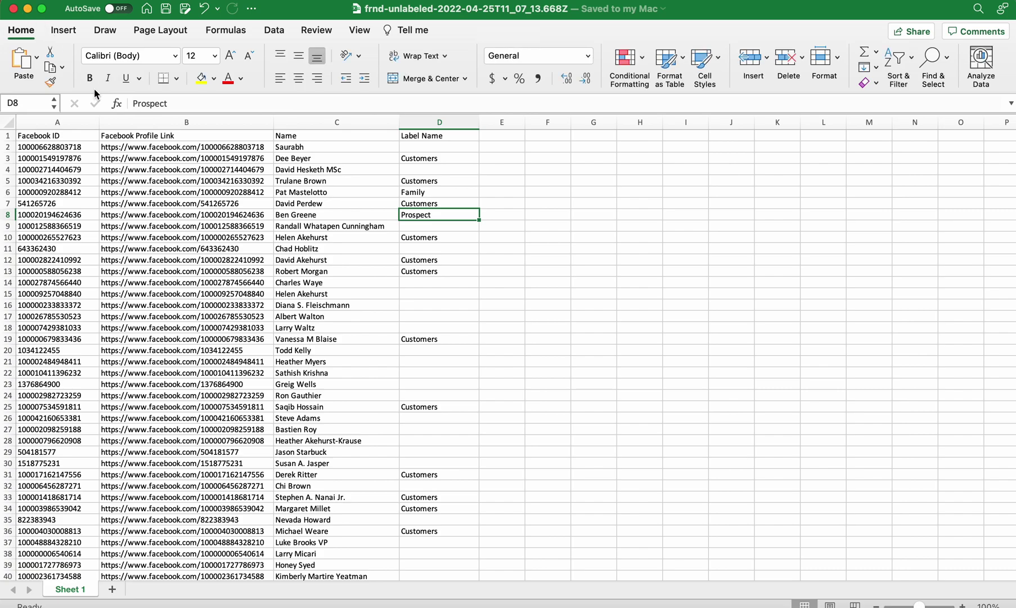
pyautogui.press('super+Tab')
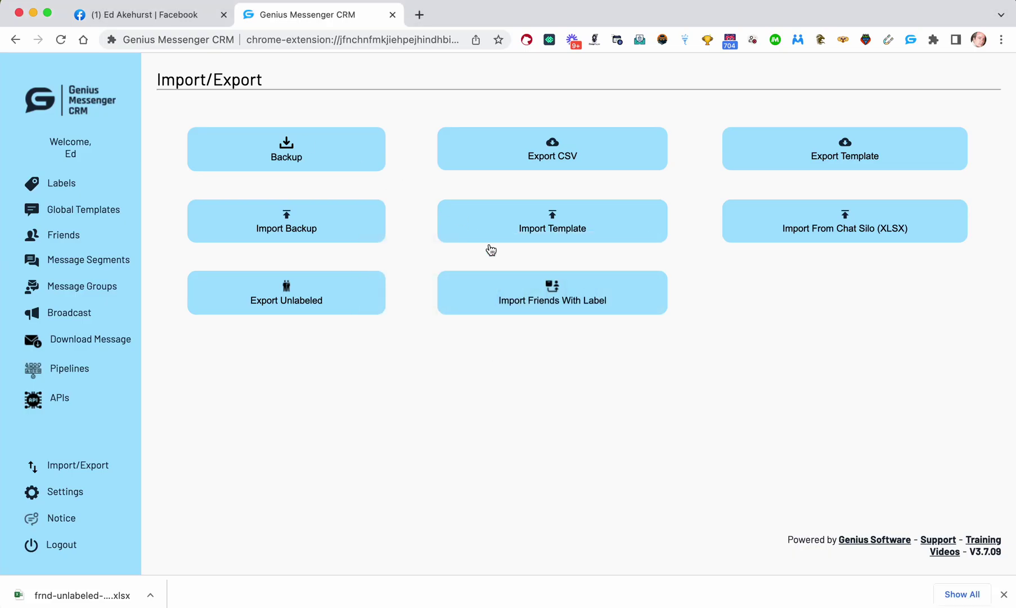
pyautogui.click(537, 304)
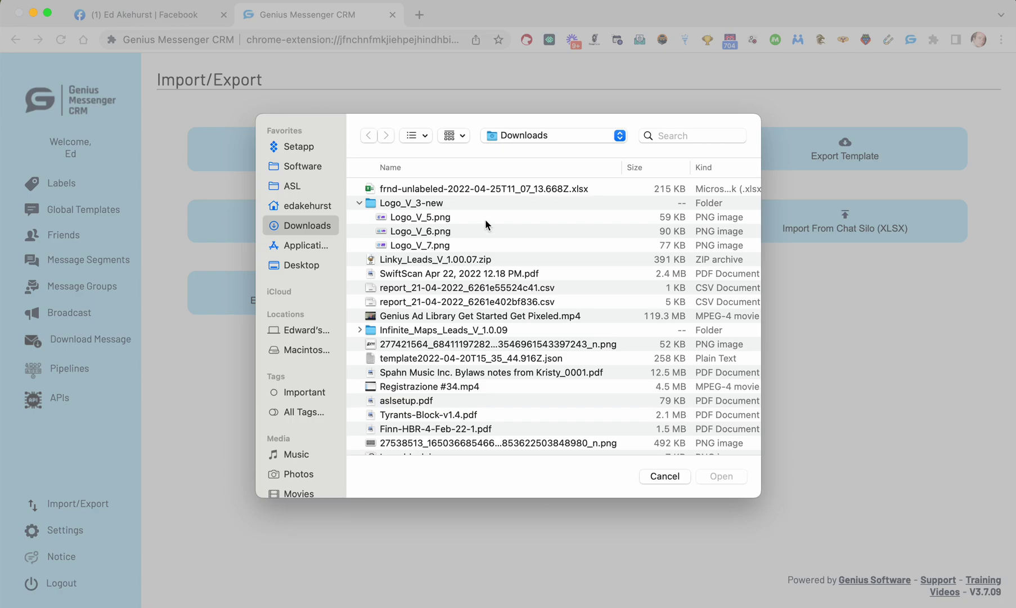
pyautogui.click(666, 475)
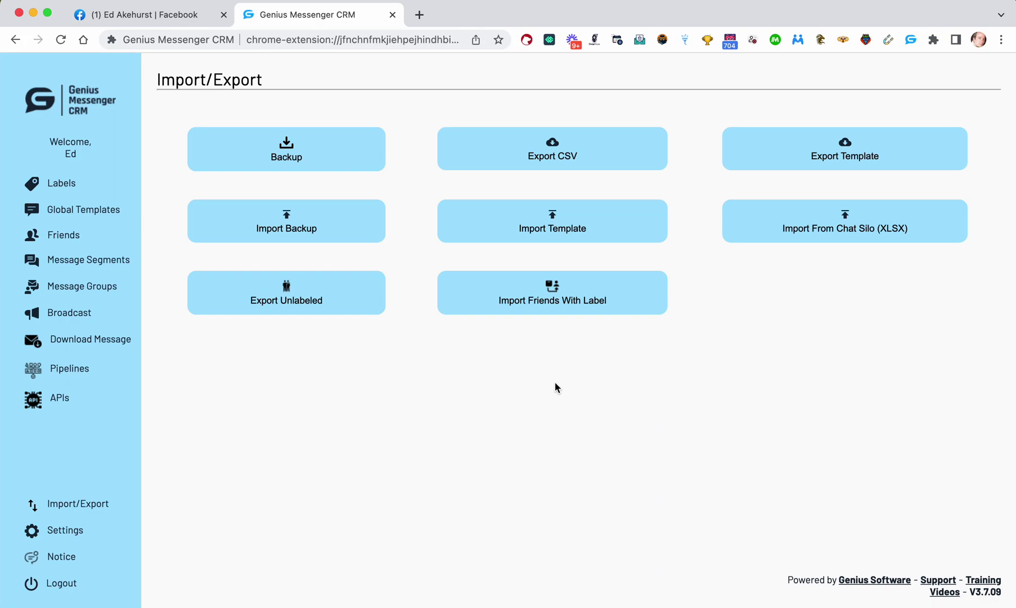
pyautogui.press('super+Tab')
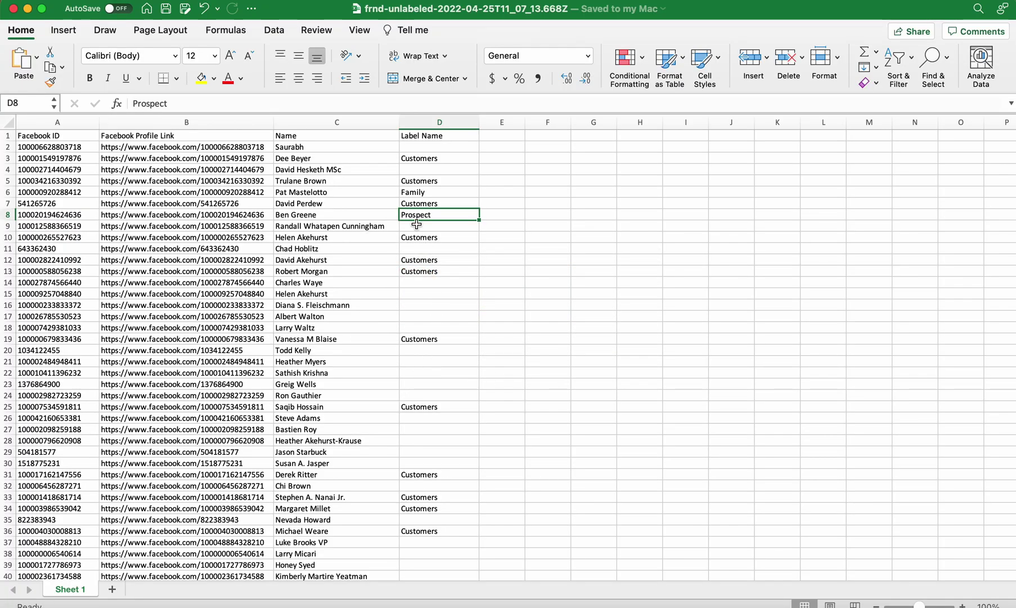
pyautogui.press('super+Tab')
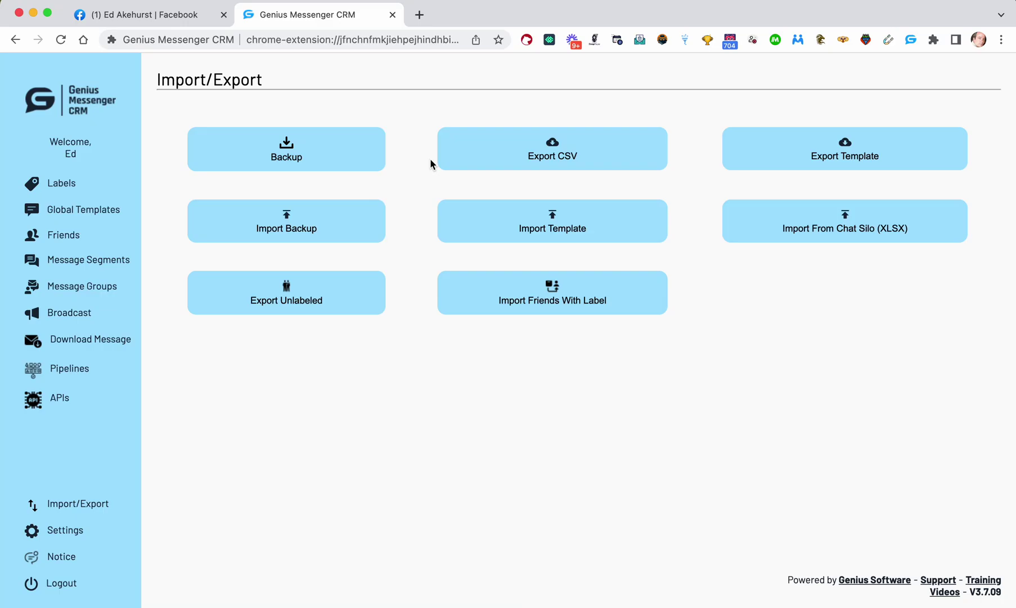